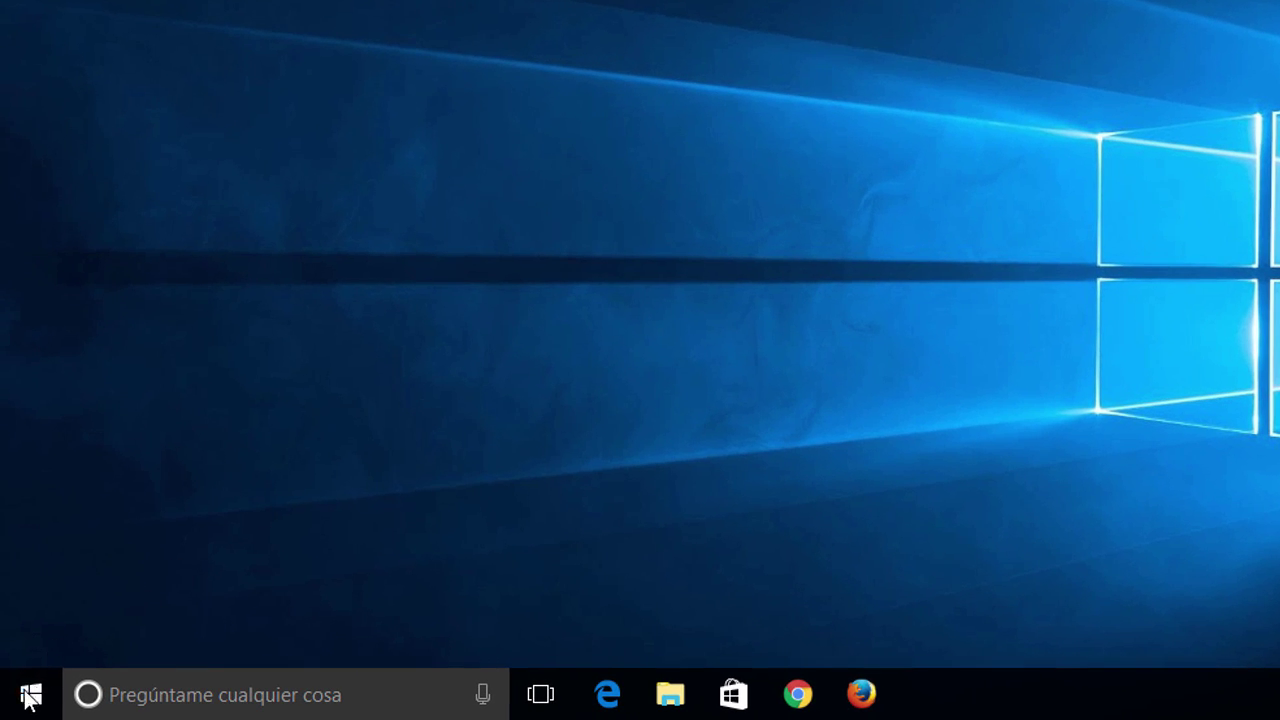
Search the computer for "recuperación" and open the Recuperación tools of the Control Panel
right_click(22, 704)
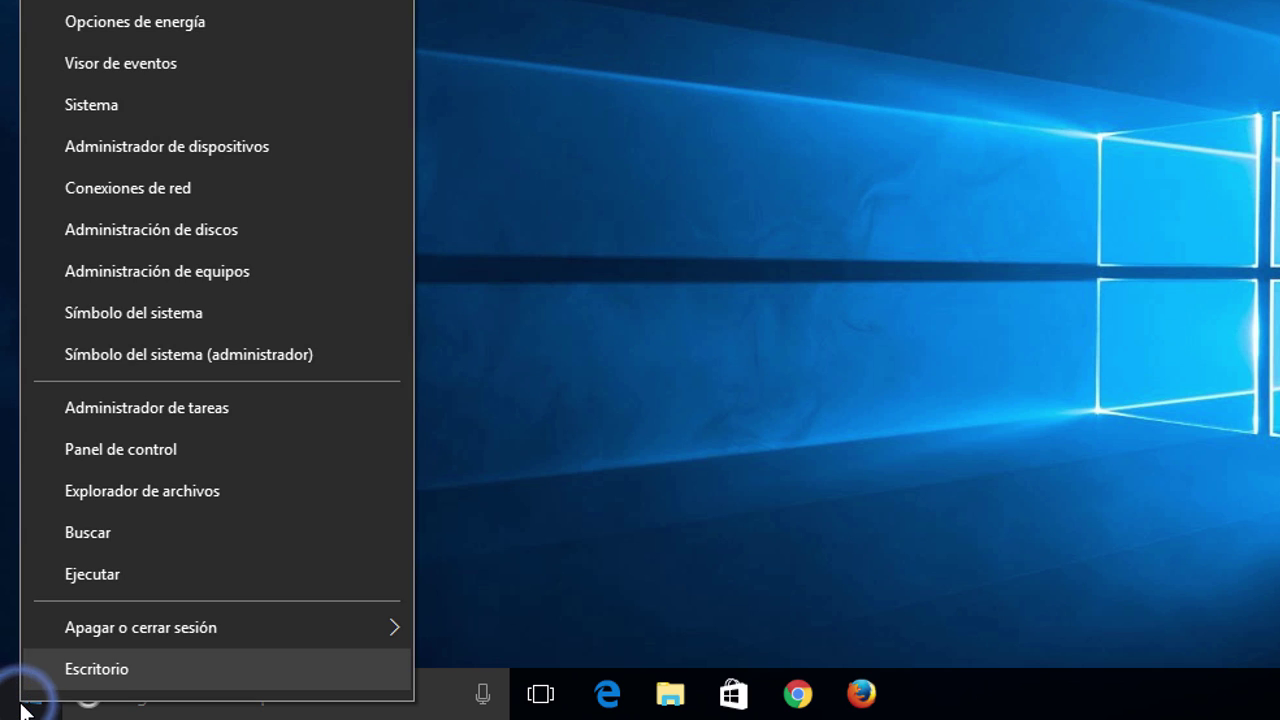
click(232, 536)
text(recuperación)
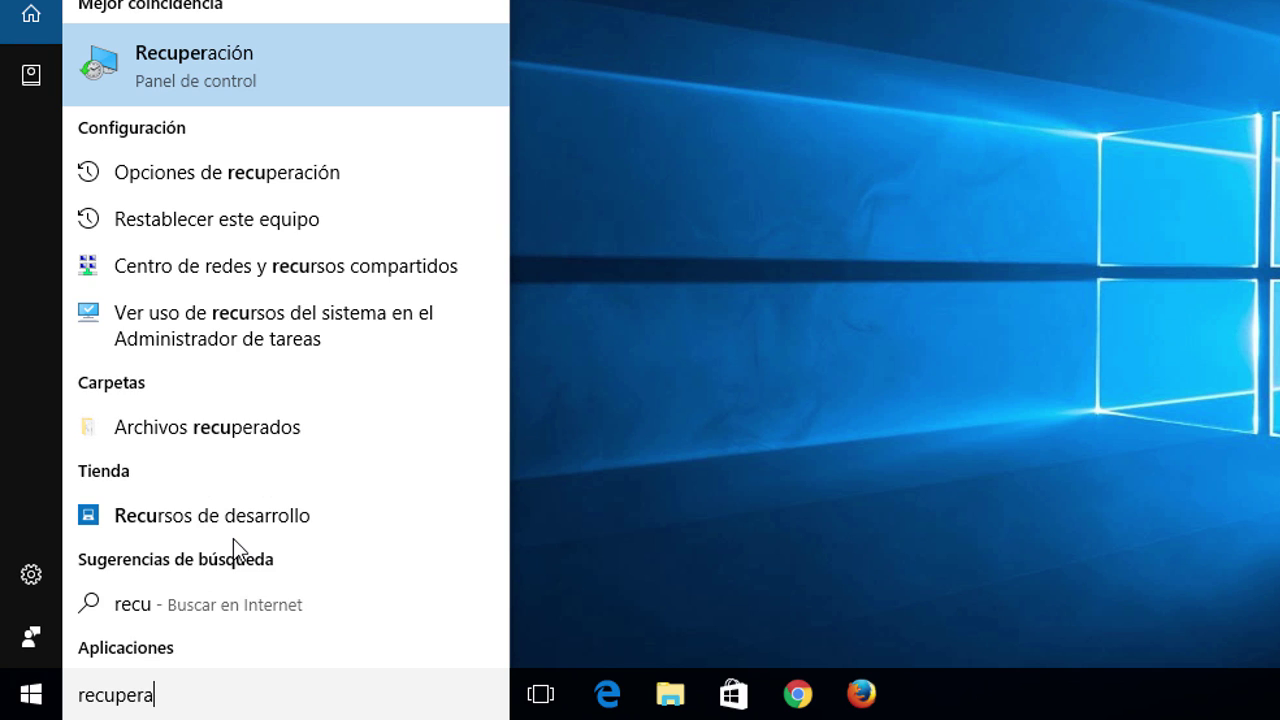
click(323, 73)
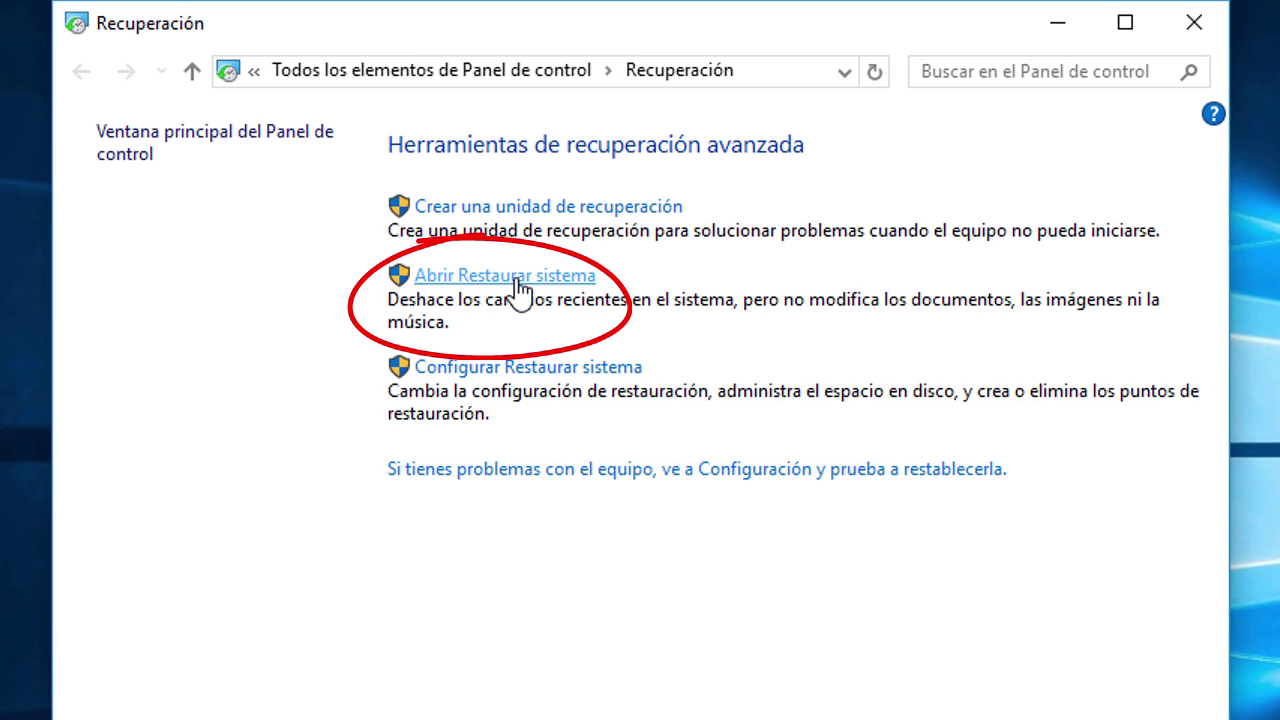
Open Restaurar sistema, select the 08/05/2017 10:46:06 "Removed FortiClient" restore point, and close the recovery windows without restoring
click(518, 283)
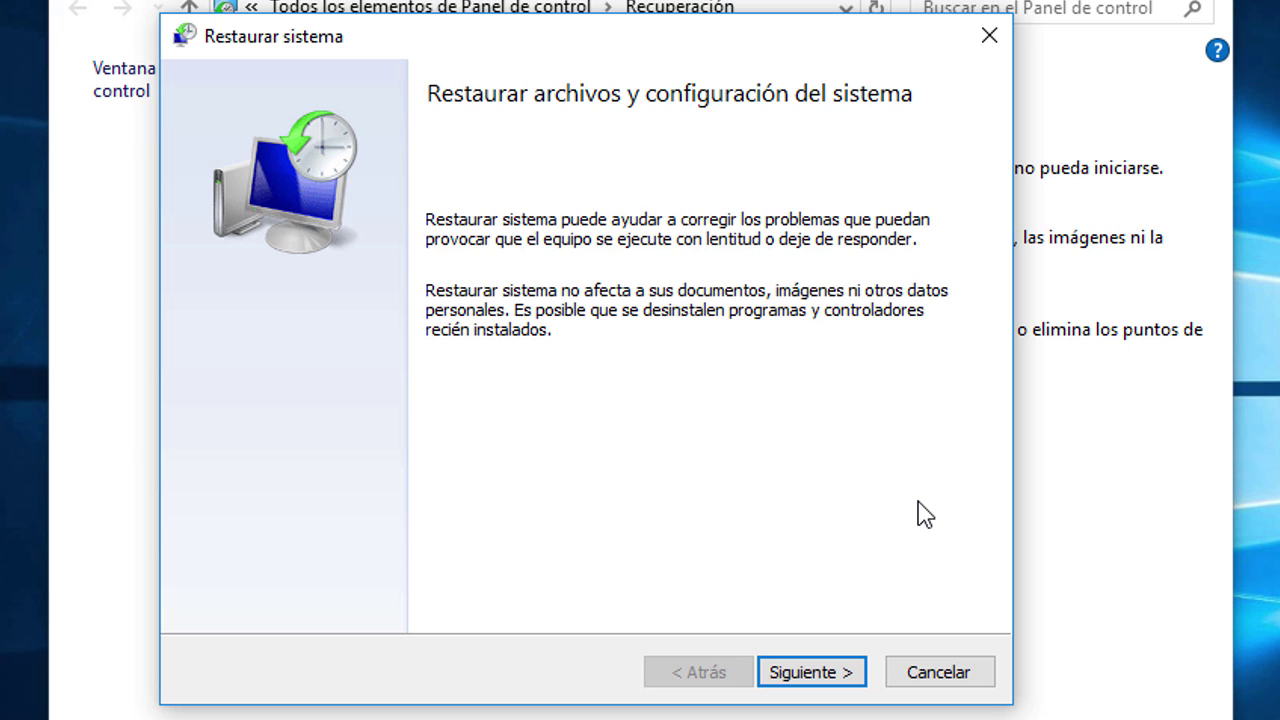
click(820, 674)
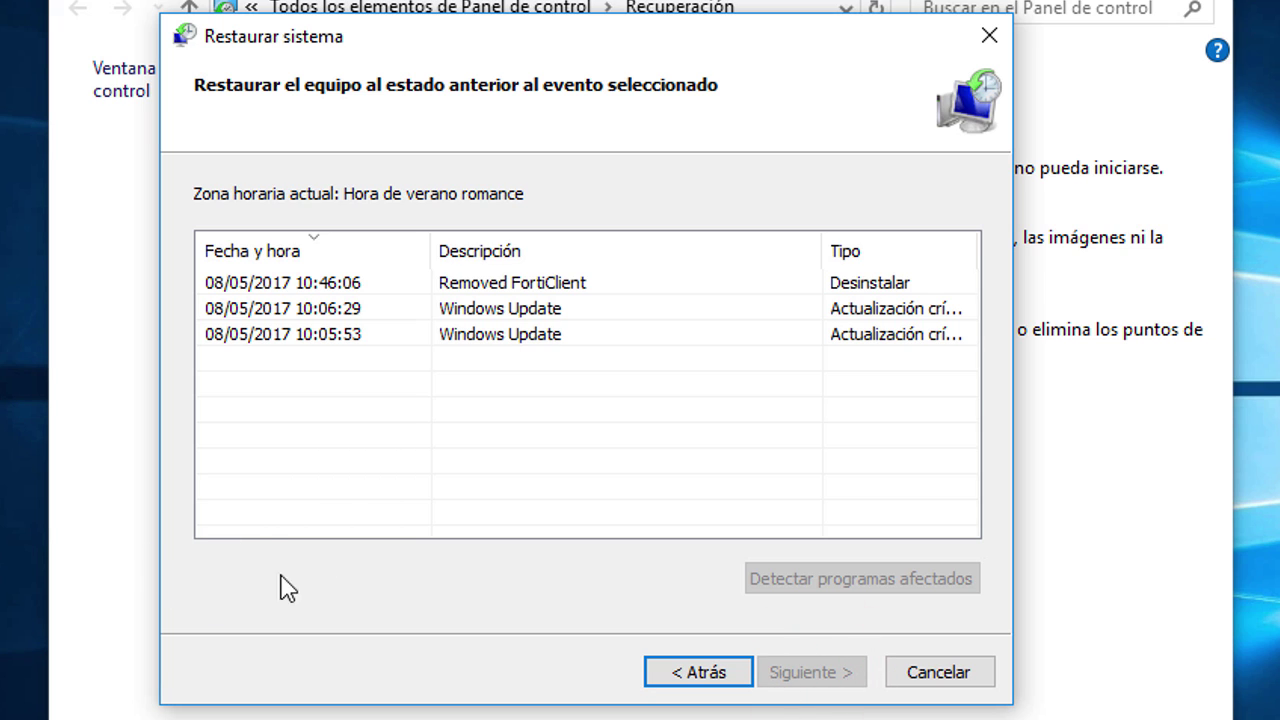
click(286, 281)
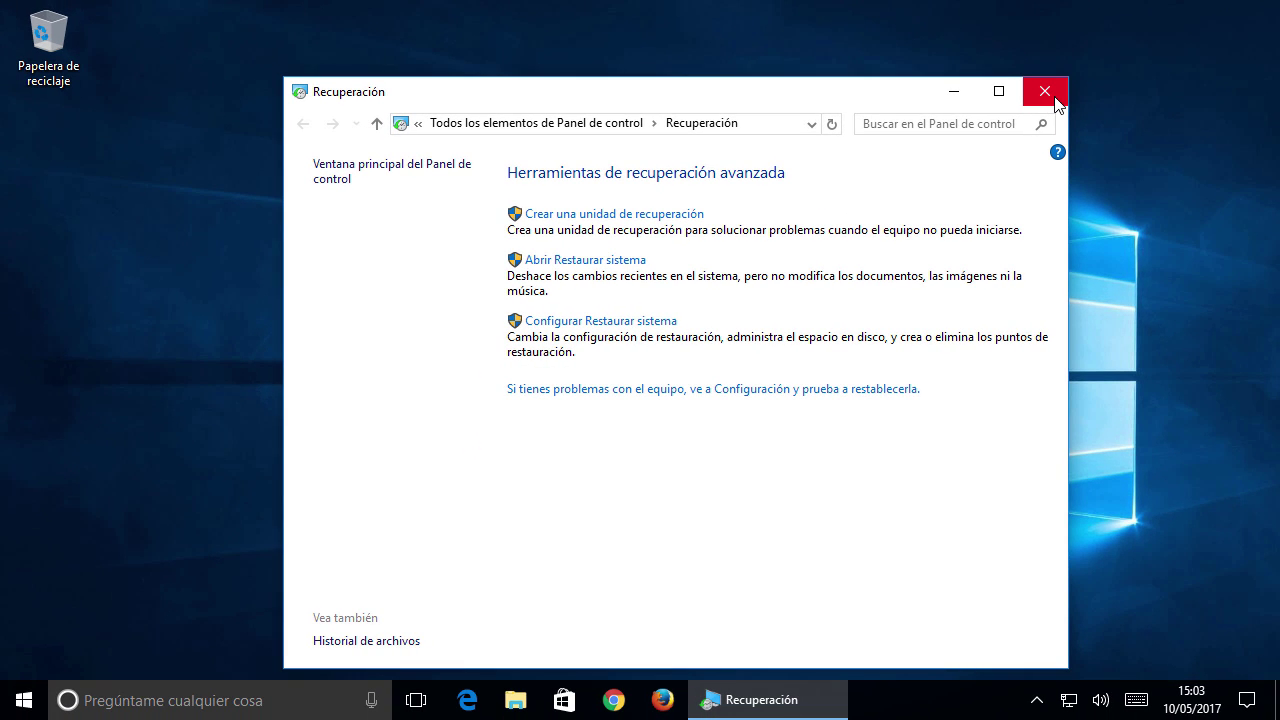
click(1044, 92)
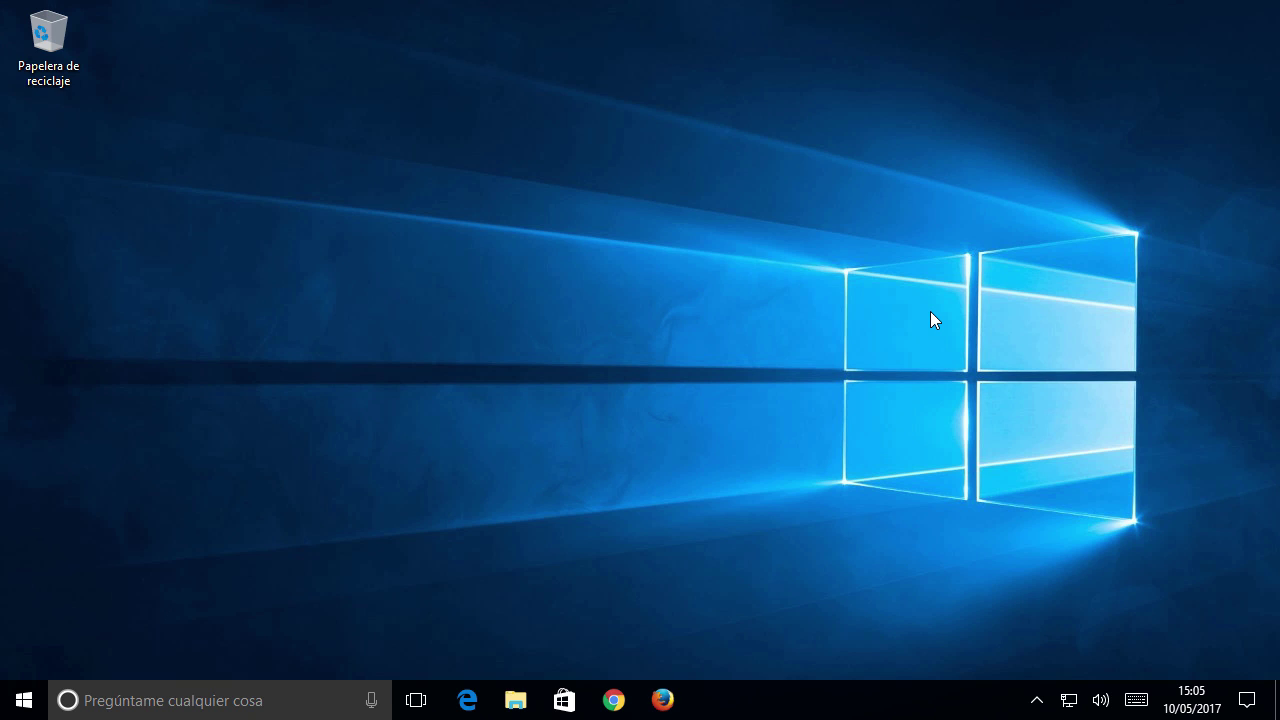
click(614, 700)
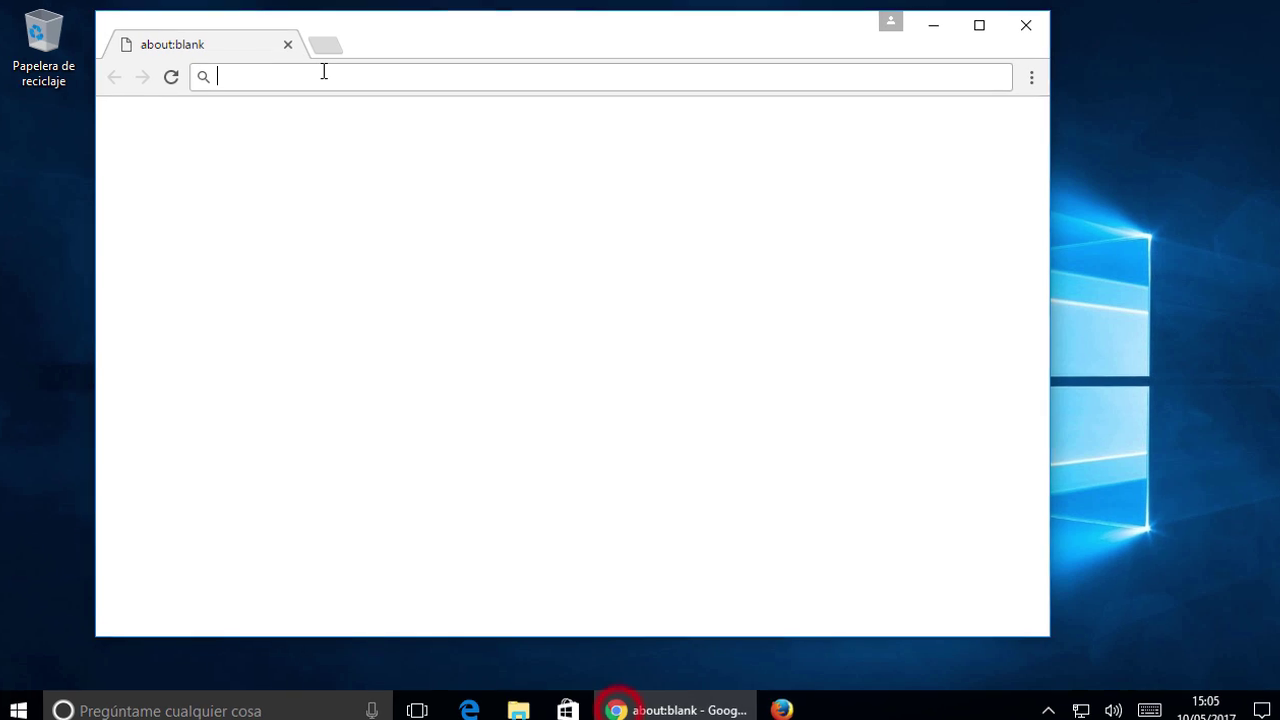
text(https://www.slimwareutilities.com/slimdrivers.php)
key(Return)
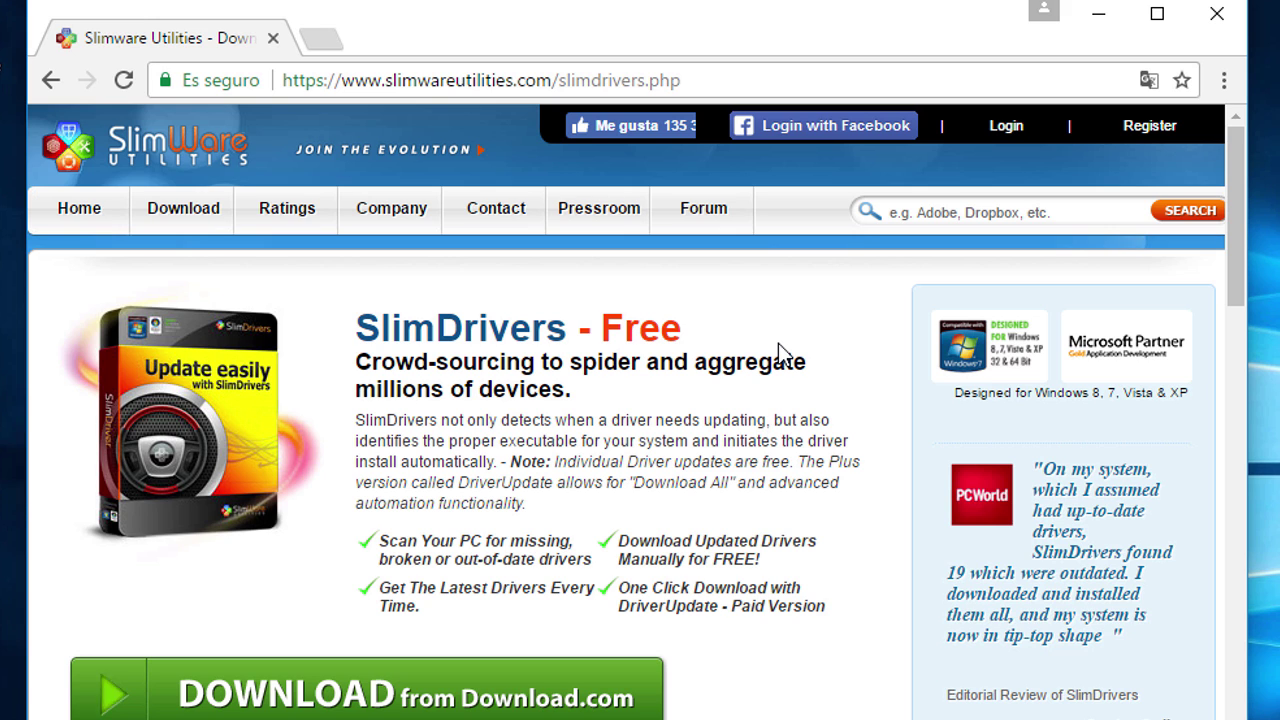
scroll(877, 371, down, 1)
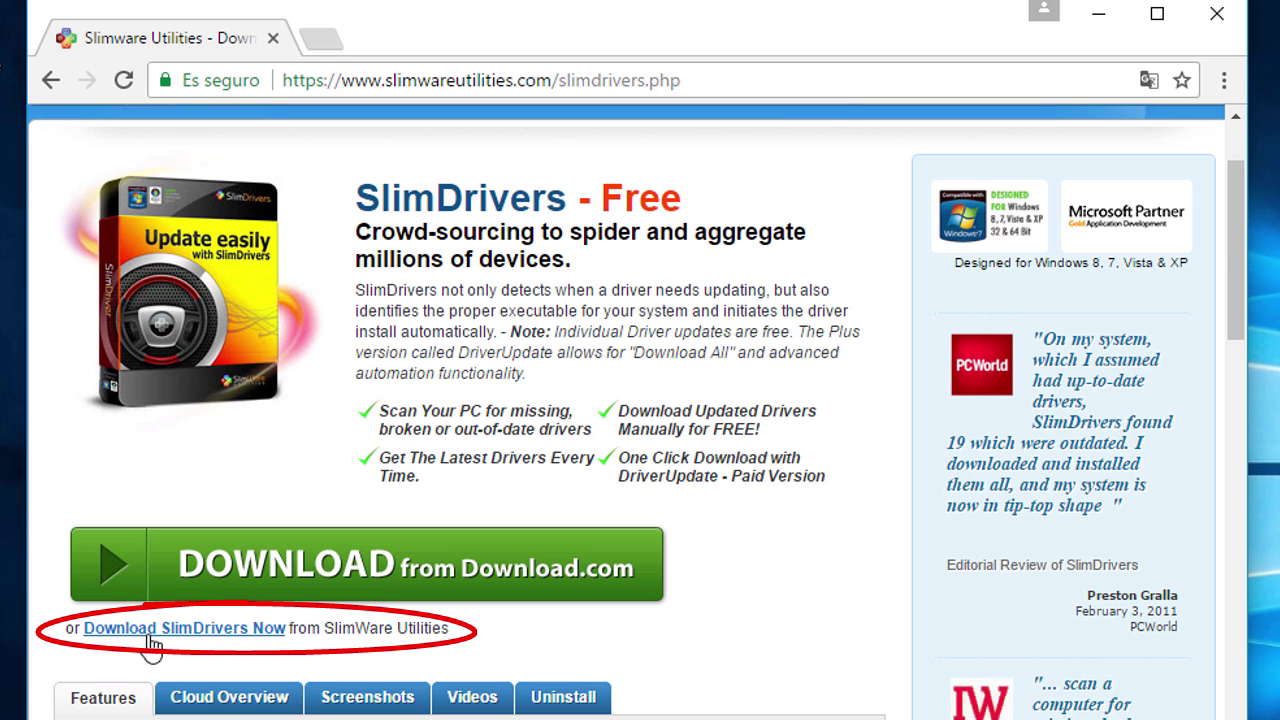
click(245, 630)
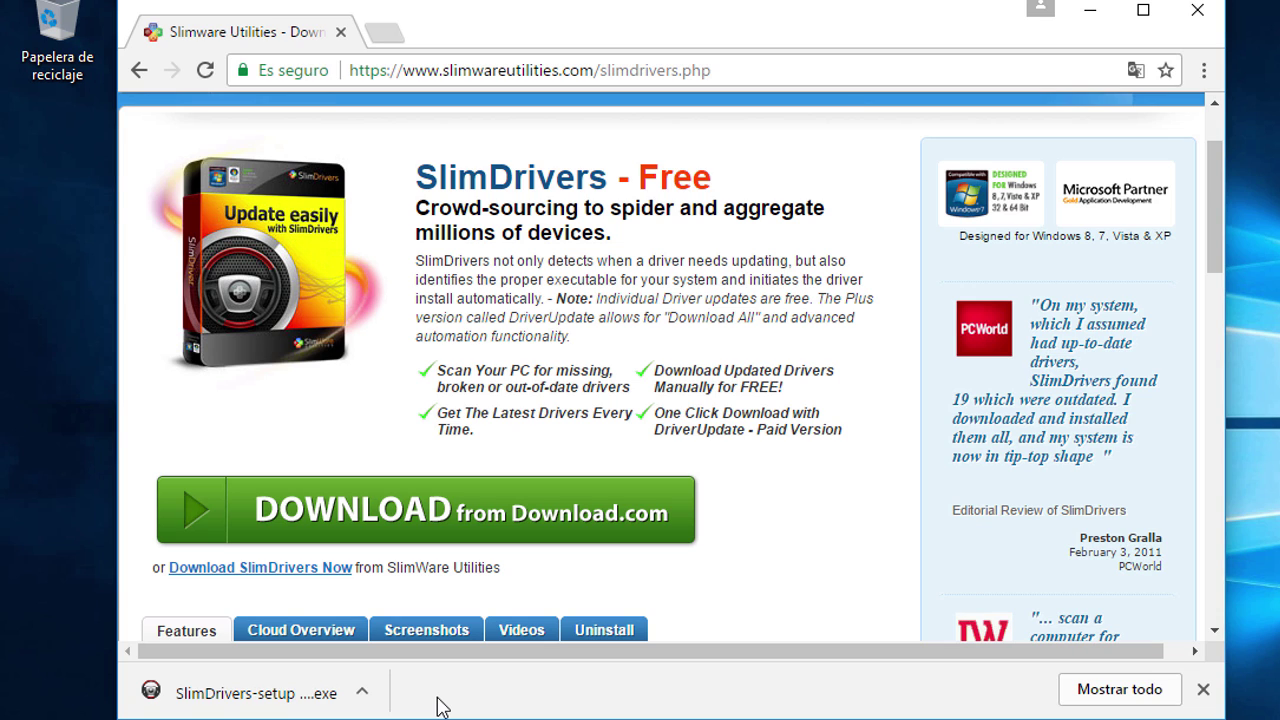
Run the downloaded SlimDrivers installer with permission to make changes, accept its licence agreement and decline SlimCleaner Plus
click(364, 693)
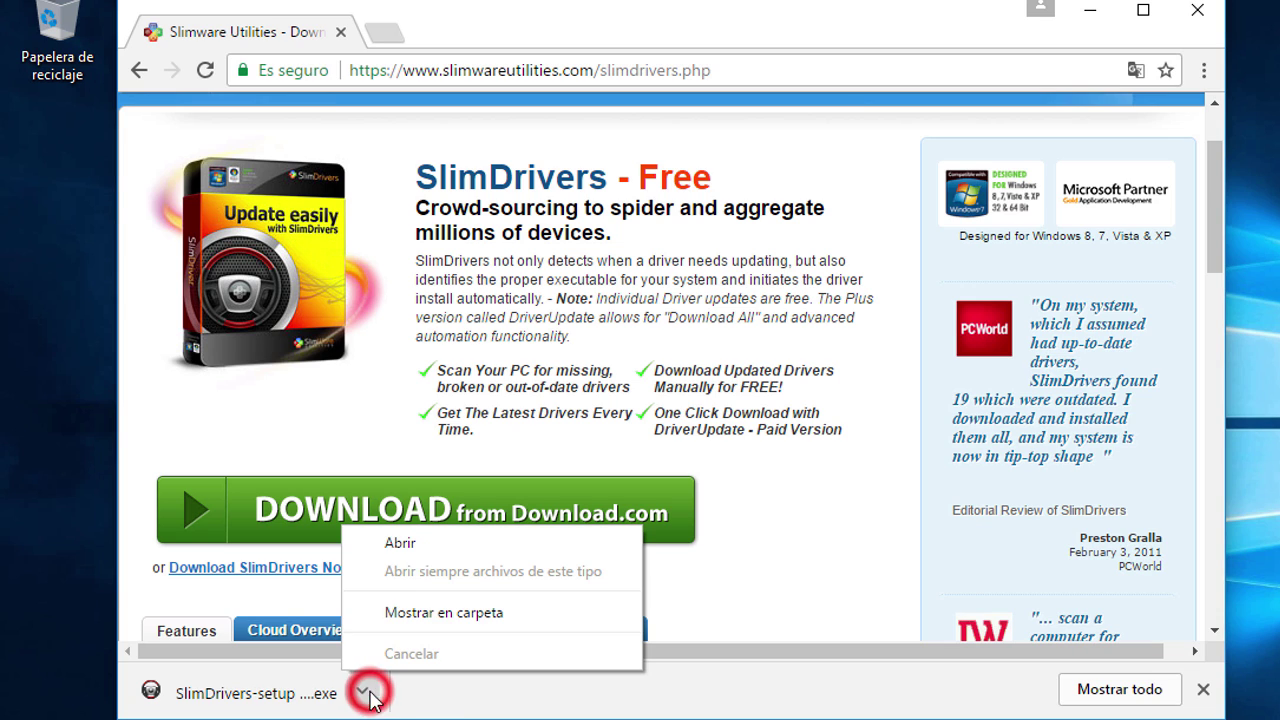
click(415, 548)
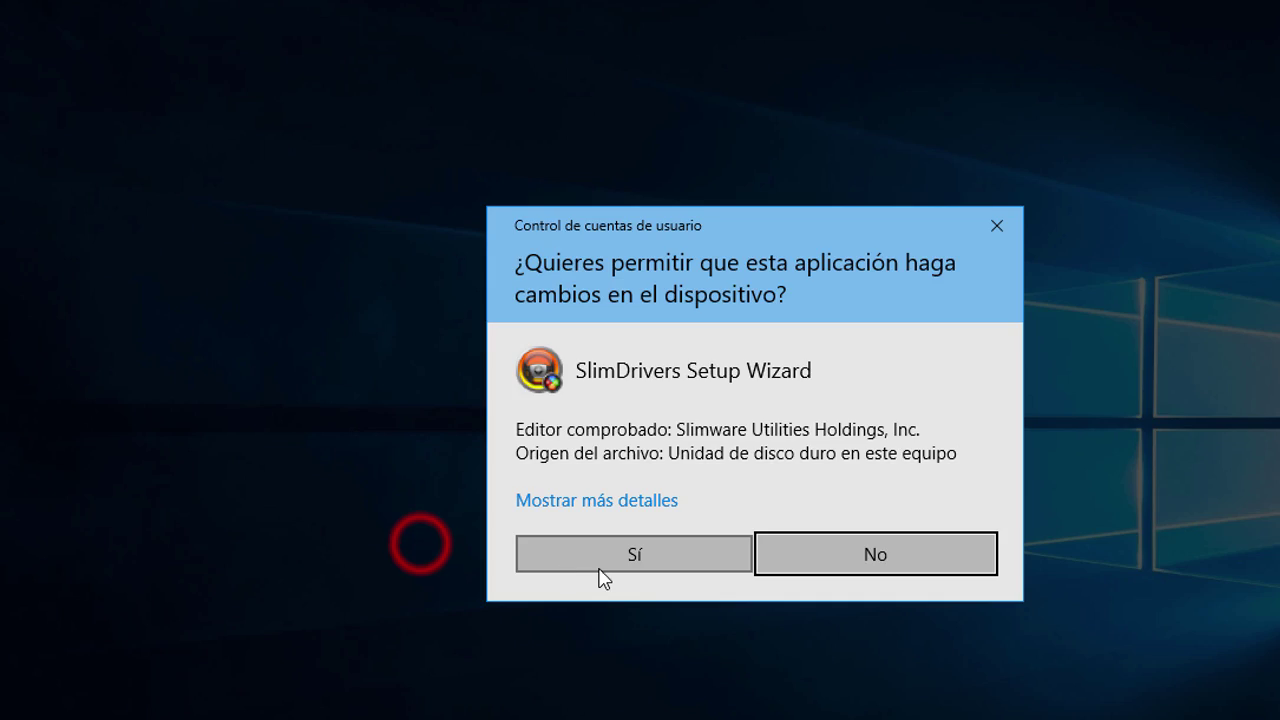
click(694, 556)
click(1198, 14)
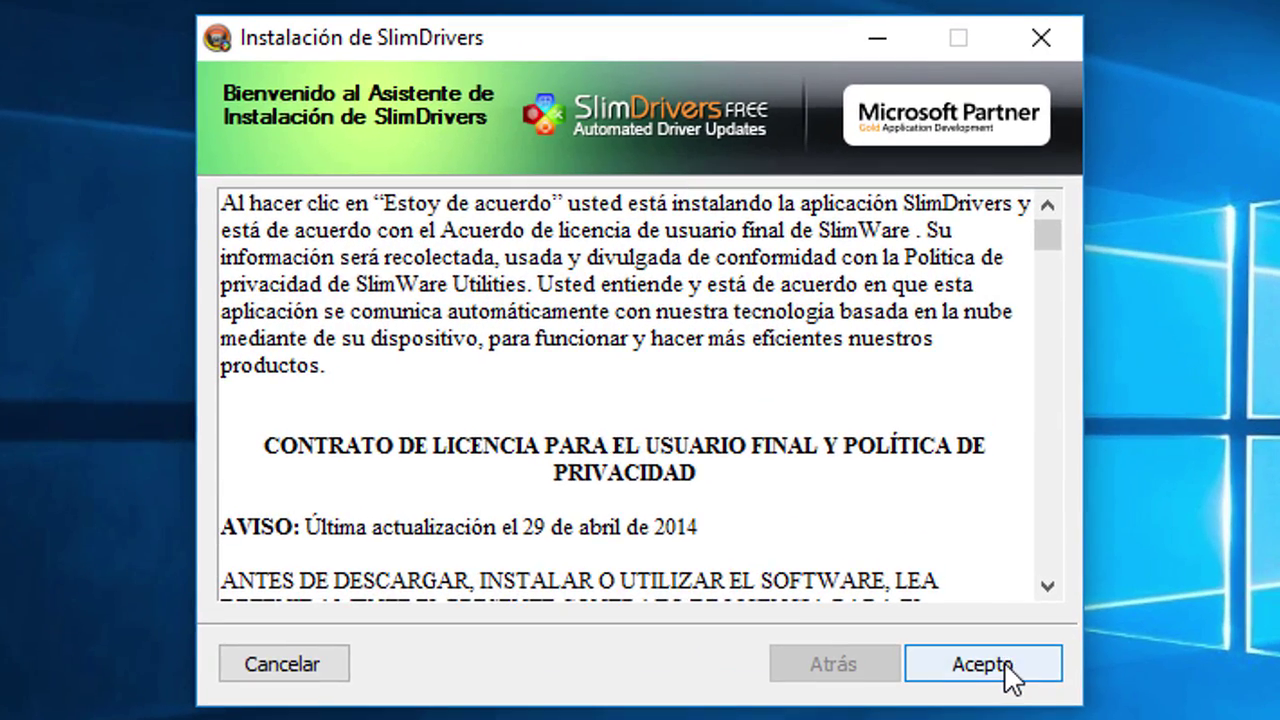
click(1008, 668)
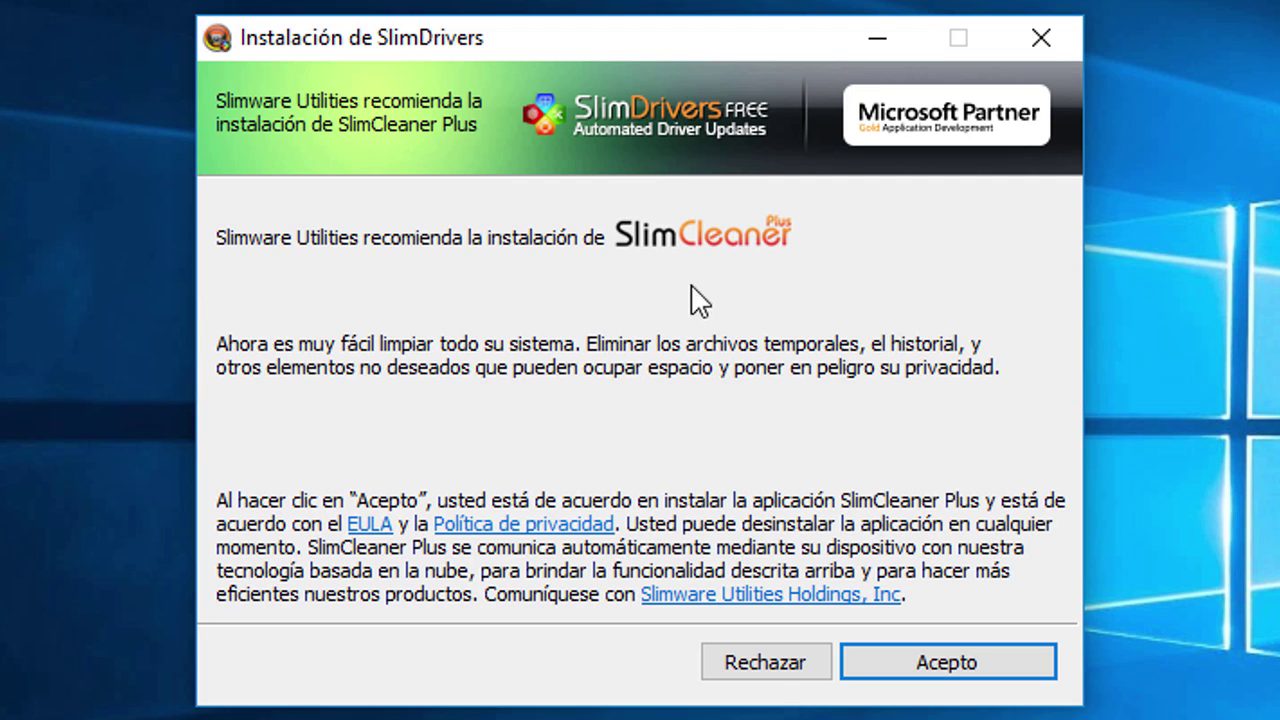
click(771, 663)
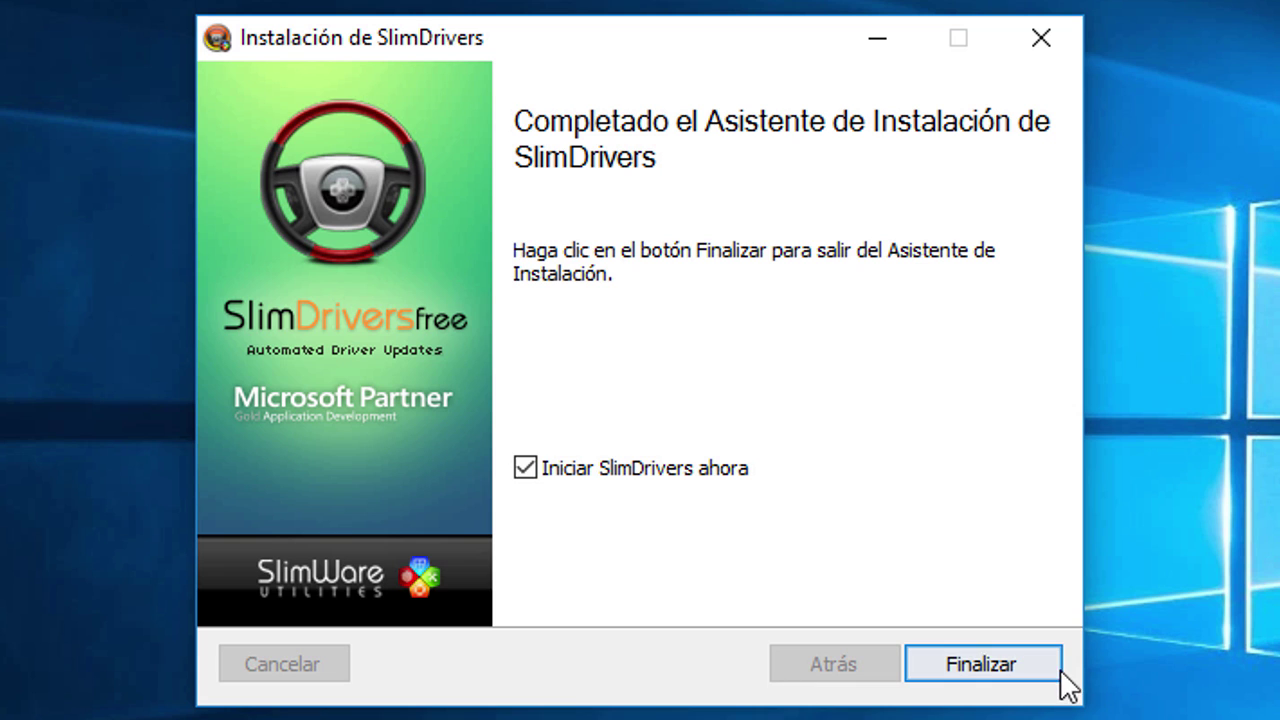
Finish the setup with SlimDrivers set to start, scan the computer for driver updates and dismiss the result message
click(1008, 679)
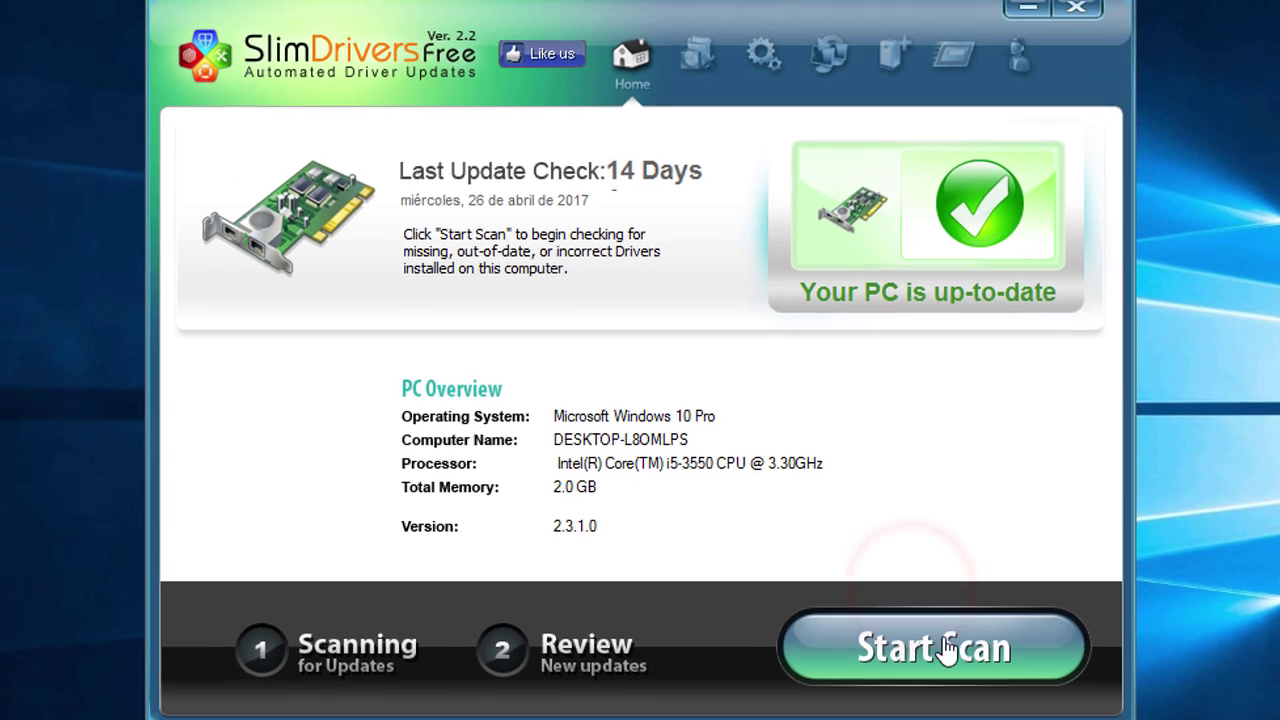
click(976, 668)
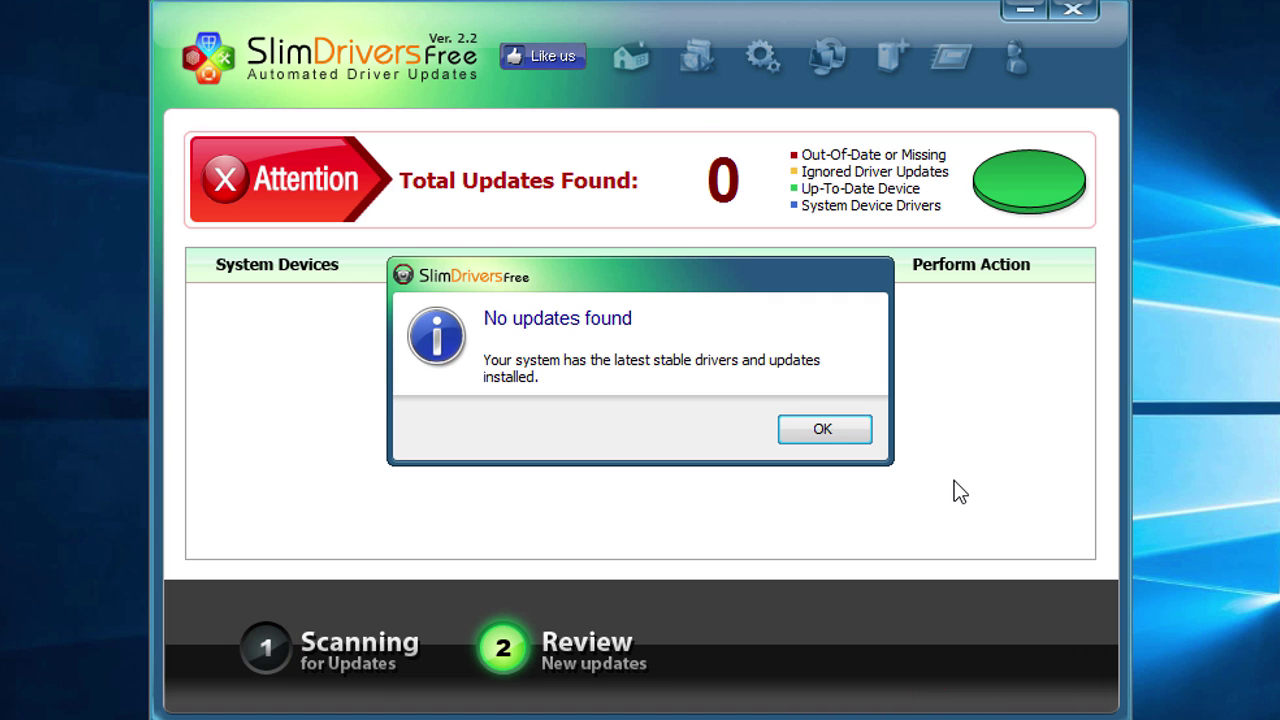
click(822, 430)
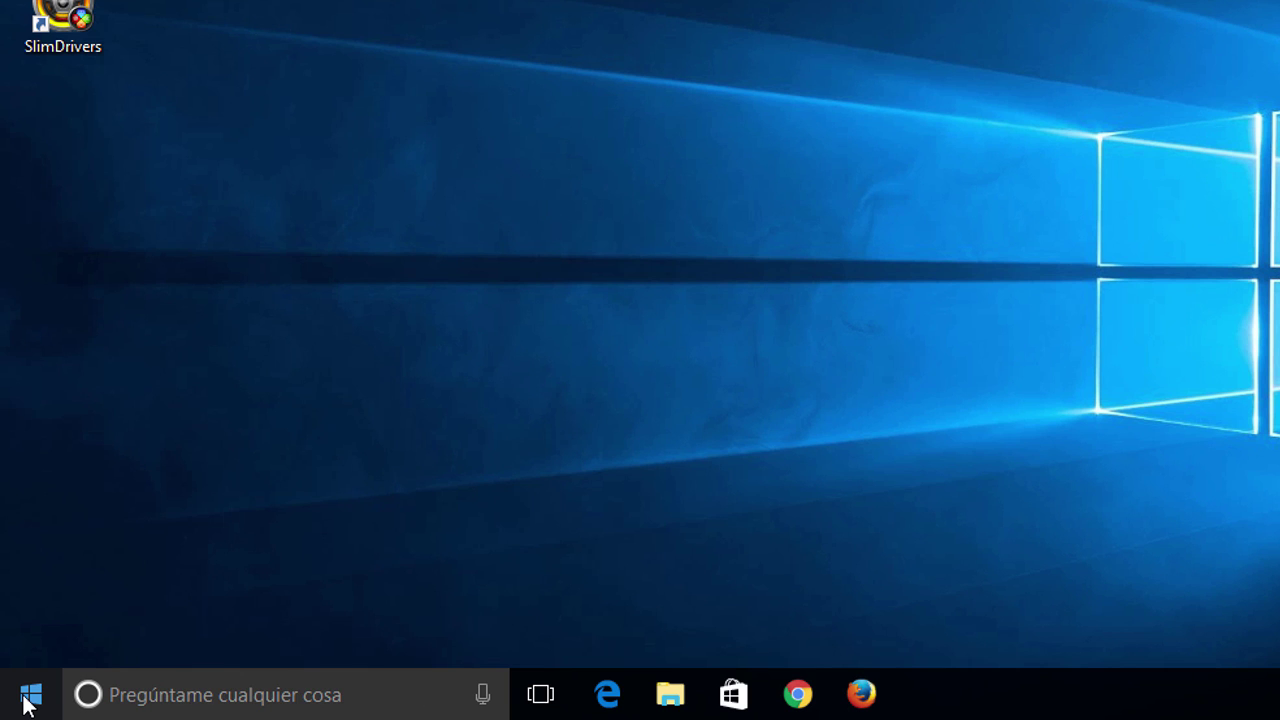
Search for "memoria", open Diagnóstico de memoria de Windows and schedule the memory check for the next time the computer starts
right_click(25, 705)
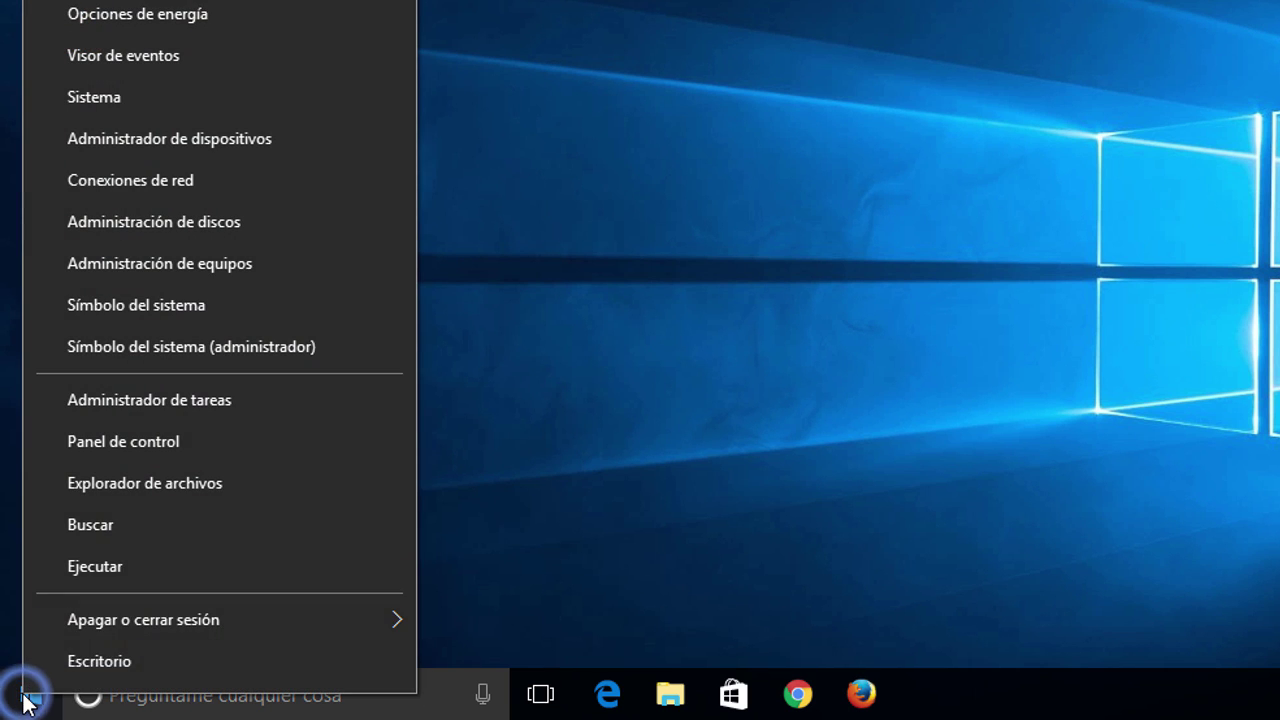
click(245, 543)
text(memoria)
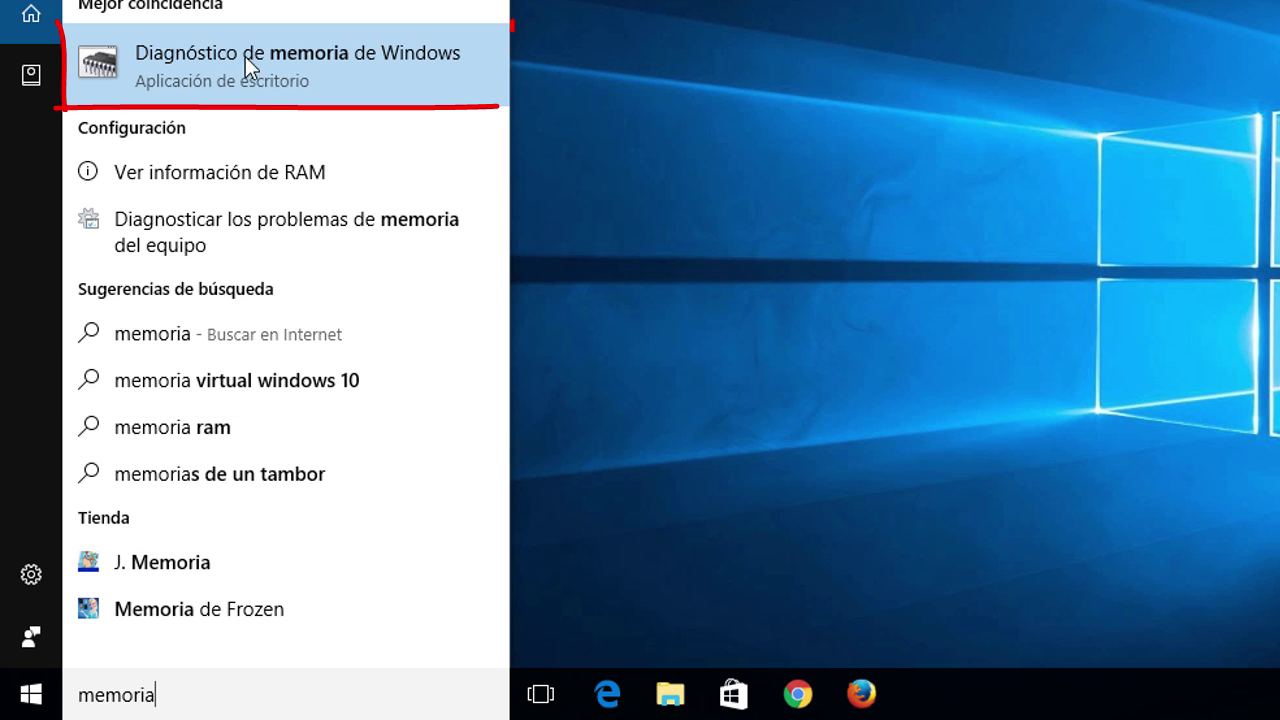
click(384, 61)
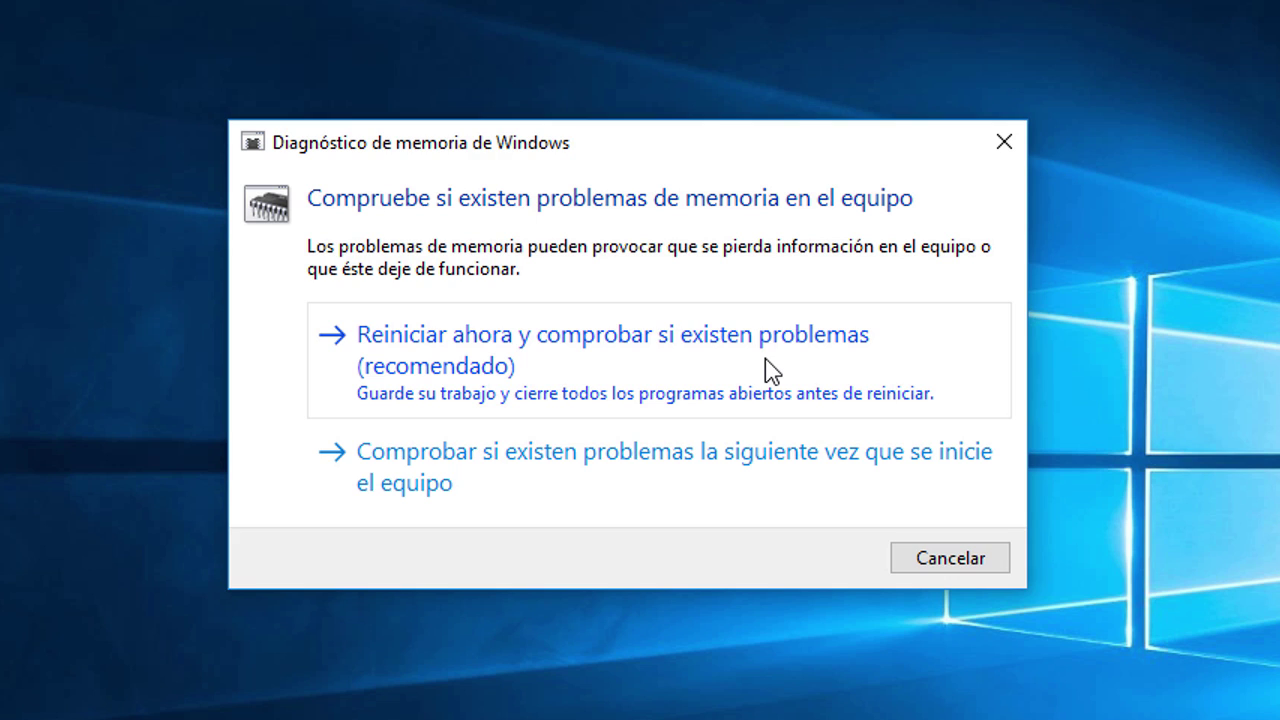
click(760, 483)
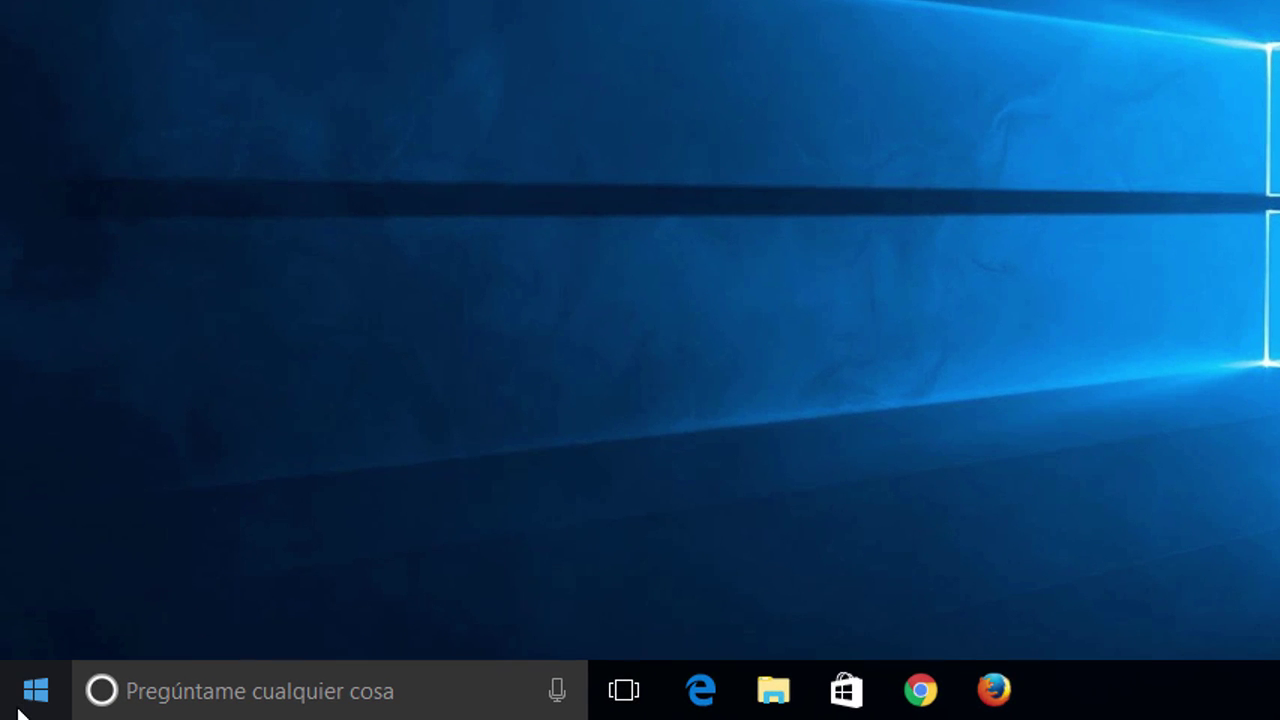
Open Símbolo del sistema with administrator rights and allow it to make changes to the device
right_click(25, 702)
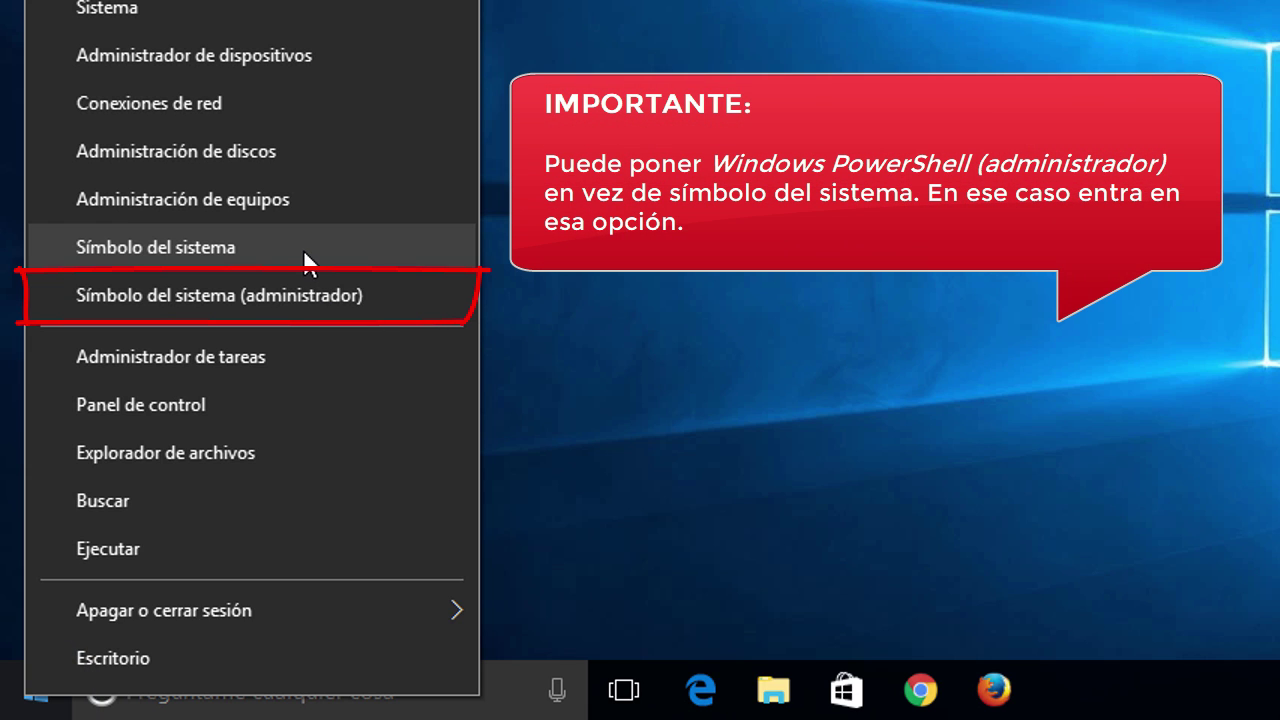
click(400, 298)
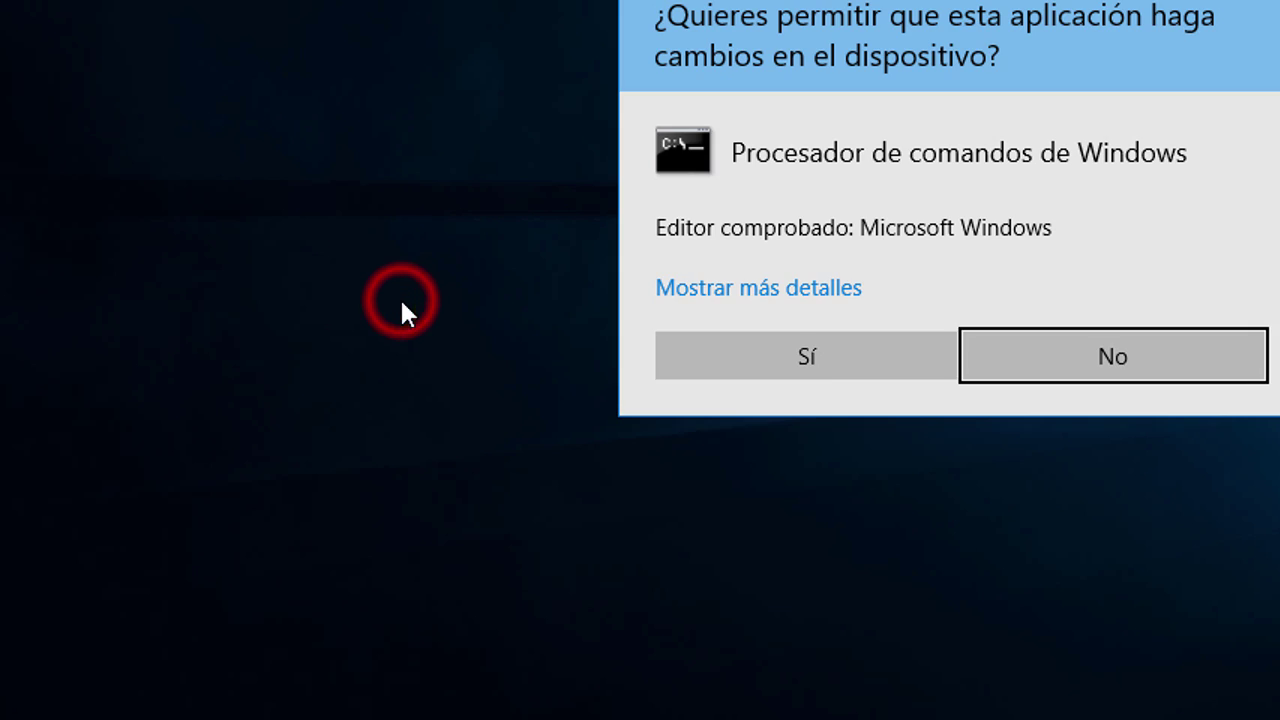
click(858, 357)
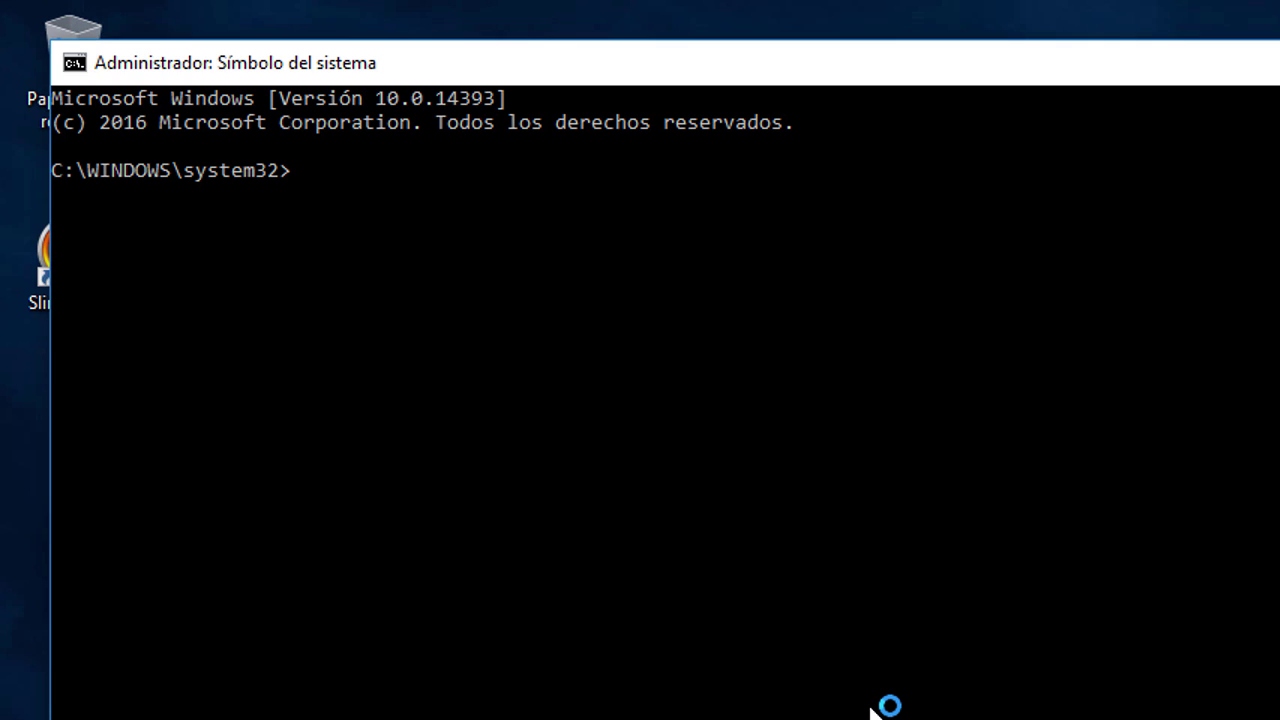
Run chkdsk c: /f and answer s to schedule the volume check for the next system restart
text(chkdsk c: /f)
key(Return)
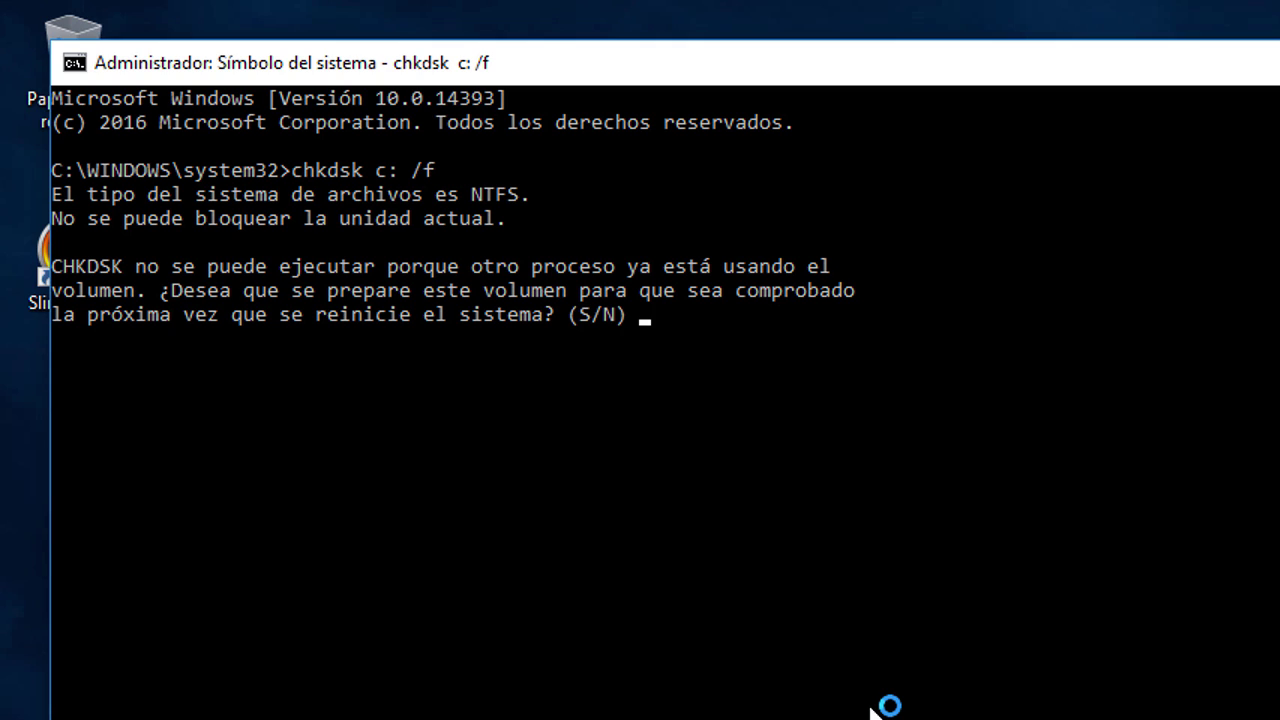
text(s)
key(Return)
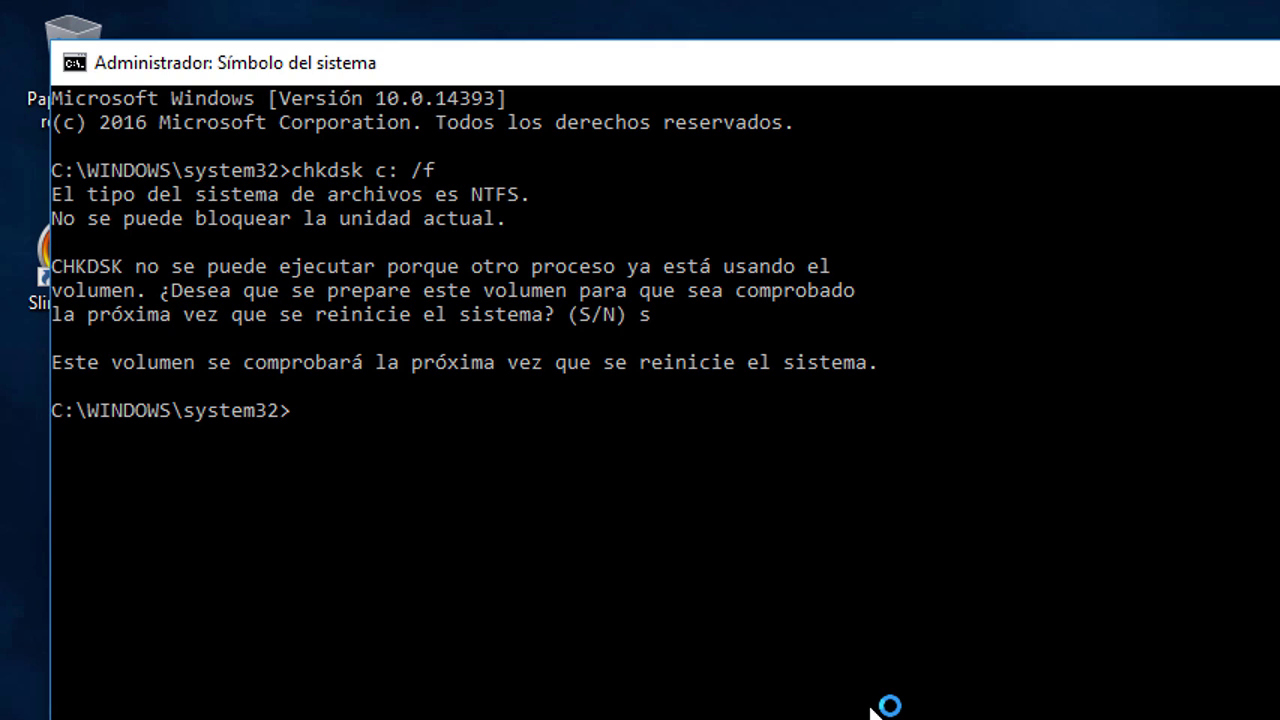